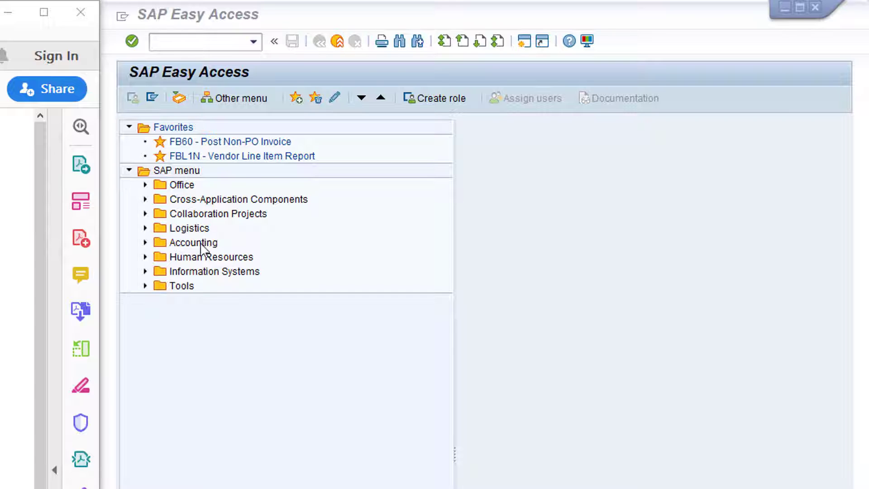
# - Expand the SAP menu tree through Accounting, Financial Accounting and Accounts Payable to show the Document Entry transactions
pyautogui.click(200, 242)
pyautogui.click(146, 243)
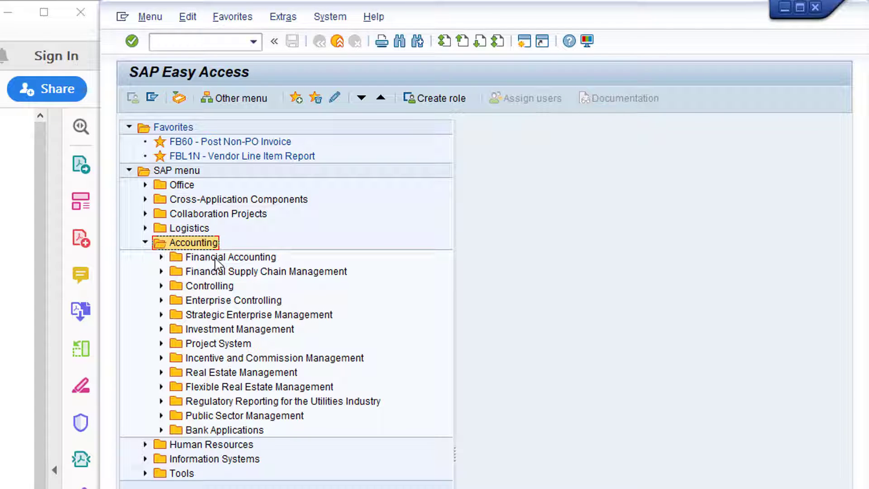
pyautogui.click(216, 258)
pyautogui.click(161, 257)
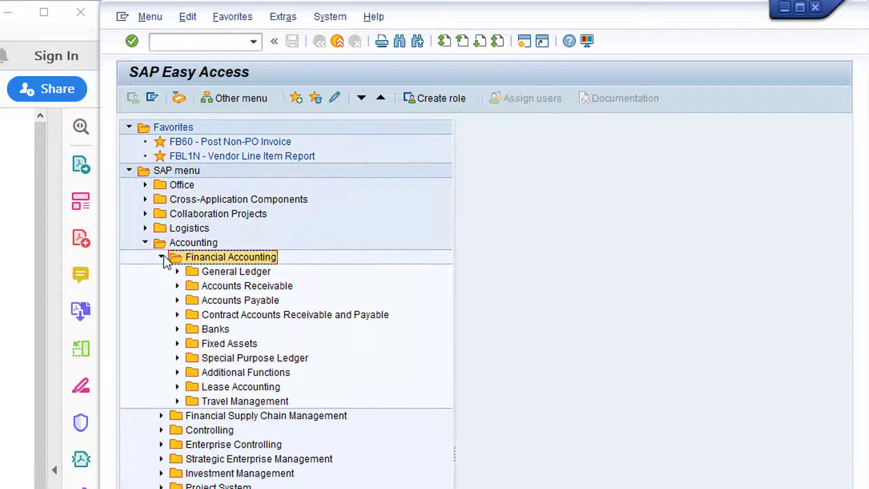
pyautogui.click(230, 301)
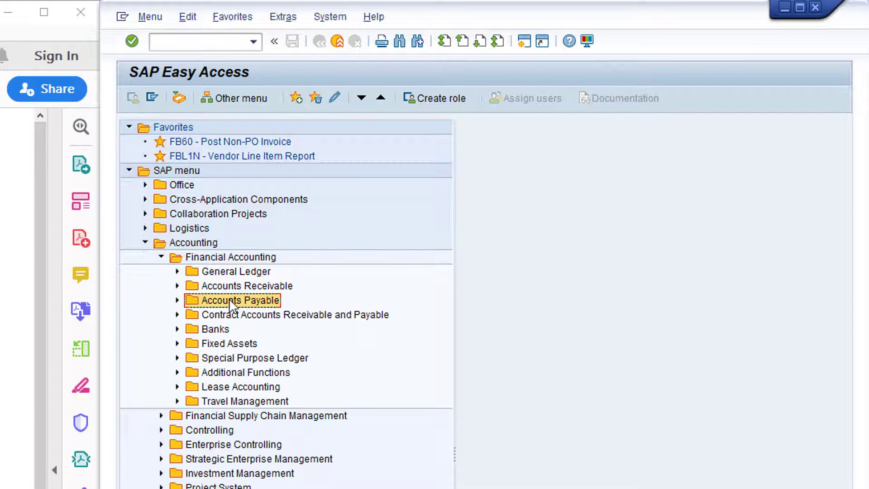
pyautogui.click(178, 301)
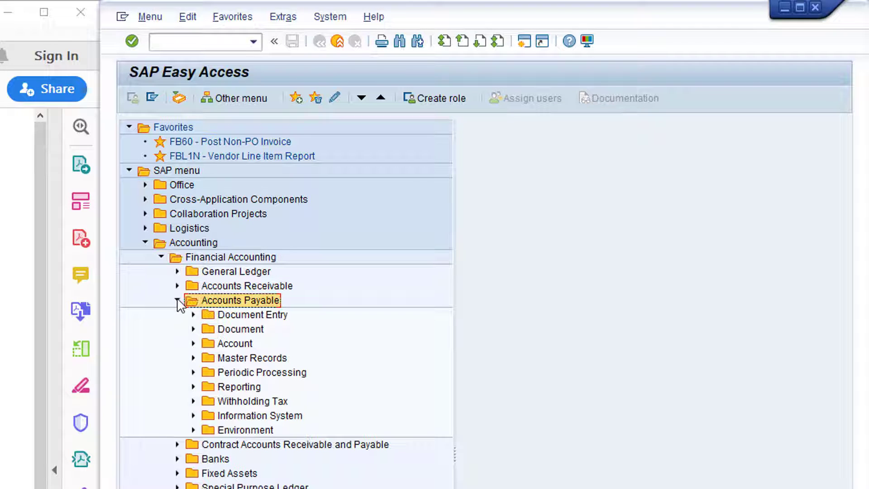
pyautogui.click(240, 316)
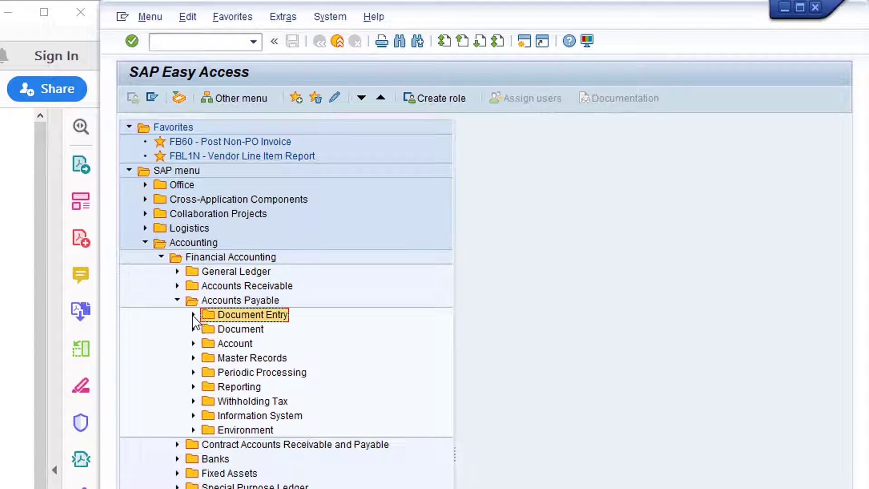
pyautogui.click(194, 314)
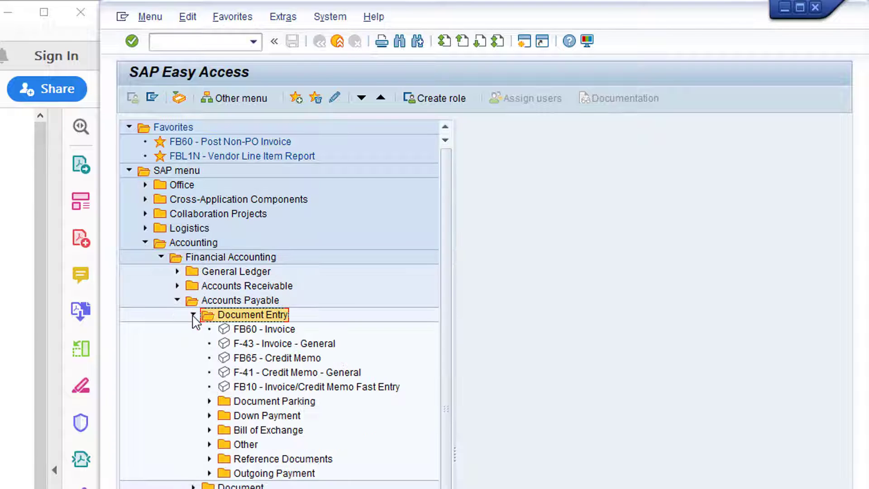
# - Add the FB65 - Credit Memo transaction from Document Entry to the favorites
pyautogui.click(287, 358)
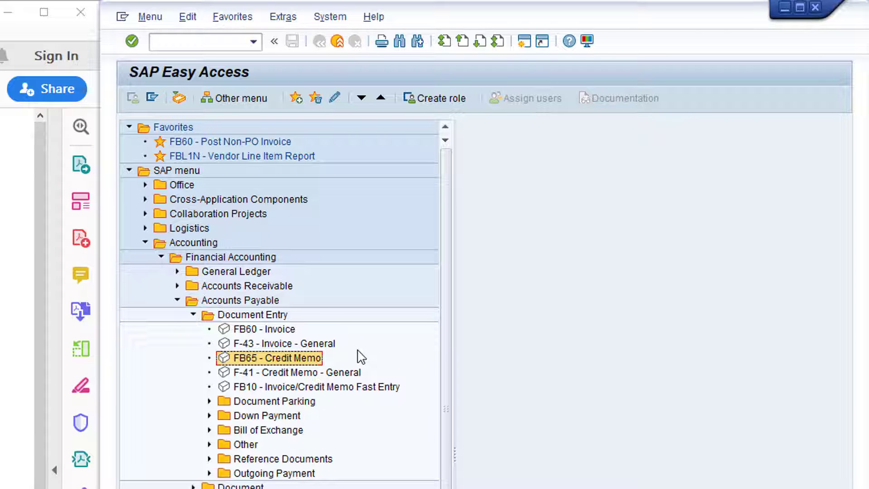
pyautogui.rightClick(287, 355)
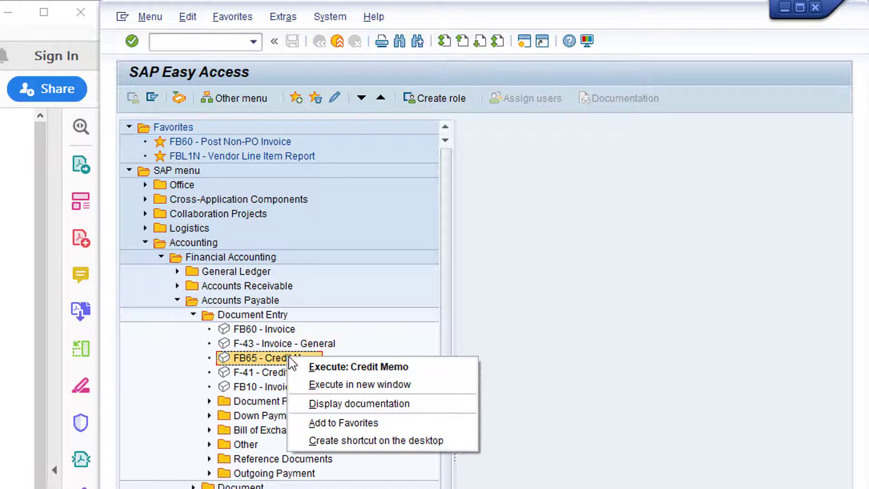
pyautogui.click(363, 425)
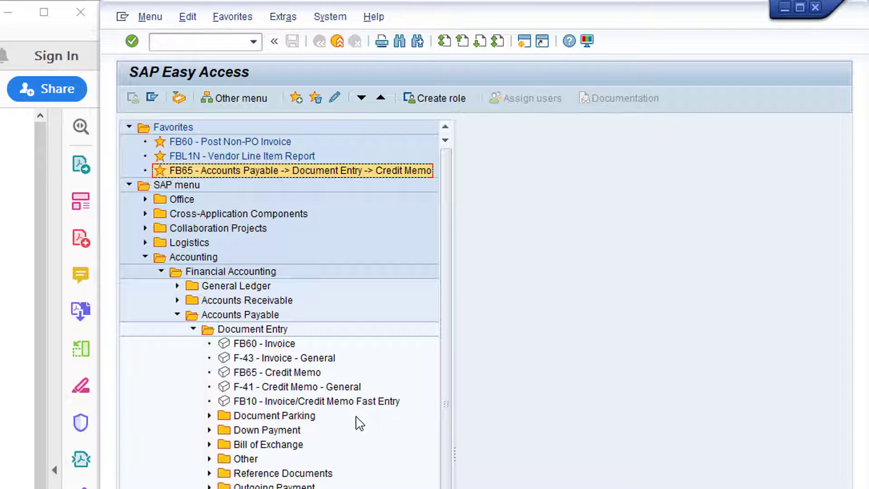
# - Rename the FB65 favorite as "Post Non-PO Credit Memo" and move it directly below the FB60 favorite
pyautogui.rightClick(266, 174)
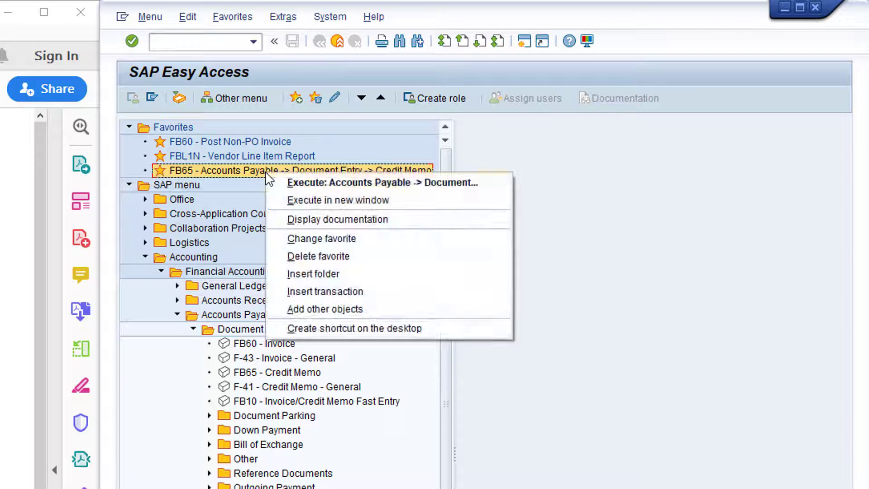
pyautogui.click(328, 240)
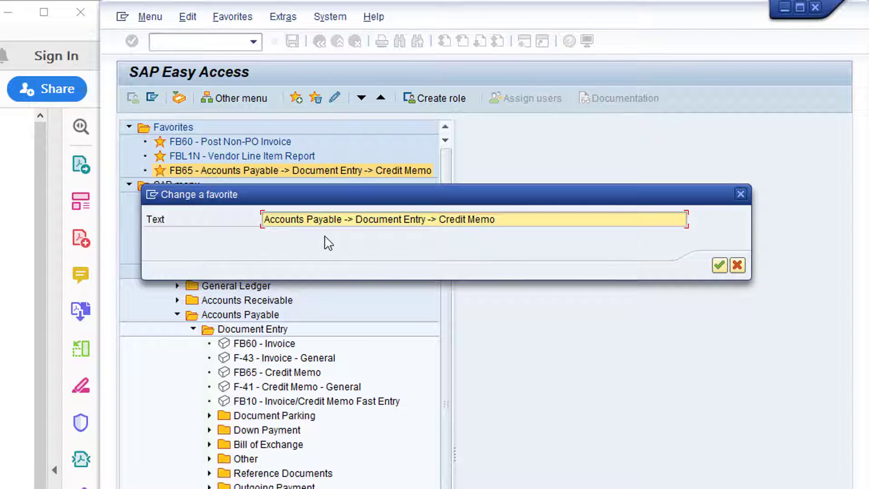
pyautogui.hotkey('shift', 'End')
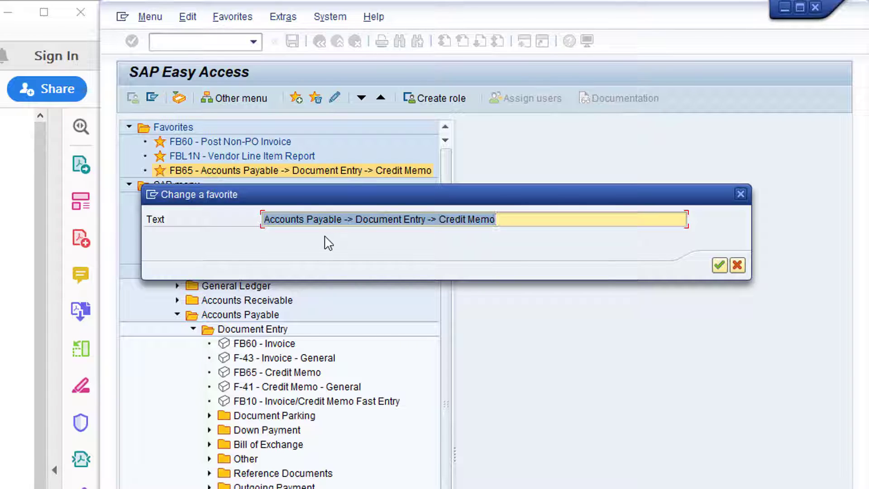
pyautogui.write('Post Non')
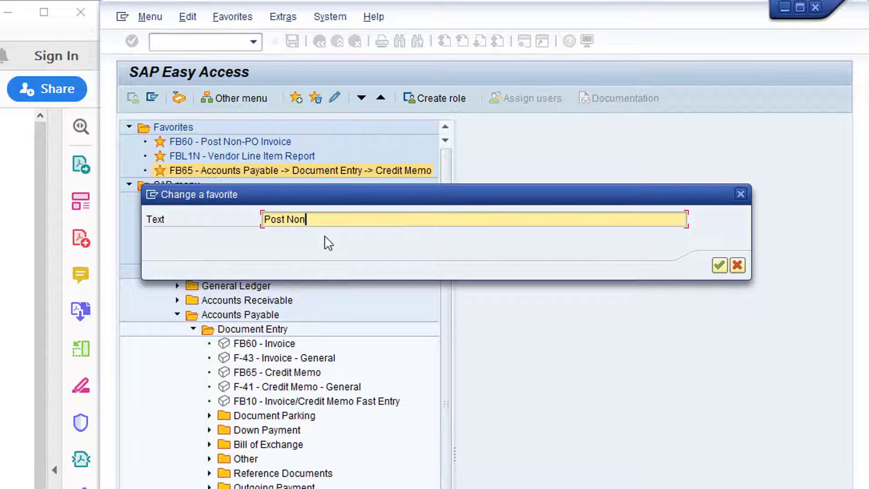
pyautogui.write('-PO Credit Memo')
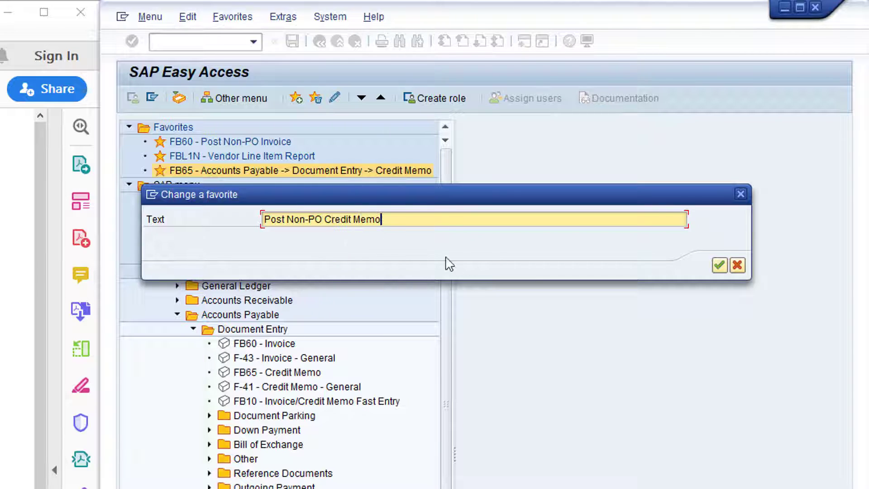
pyautogui.click(720, 262)
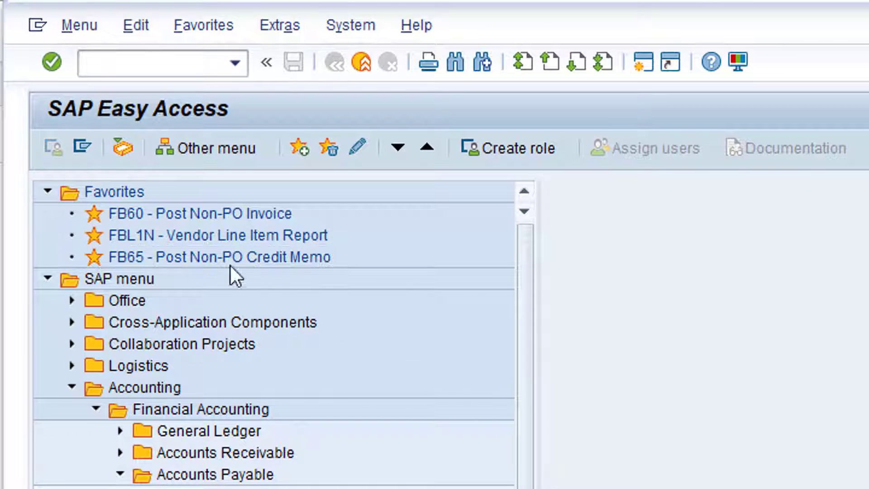
pyautogui.moveTo(206, 257); pyautogui.dragTo(202, 227)
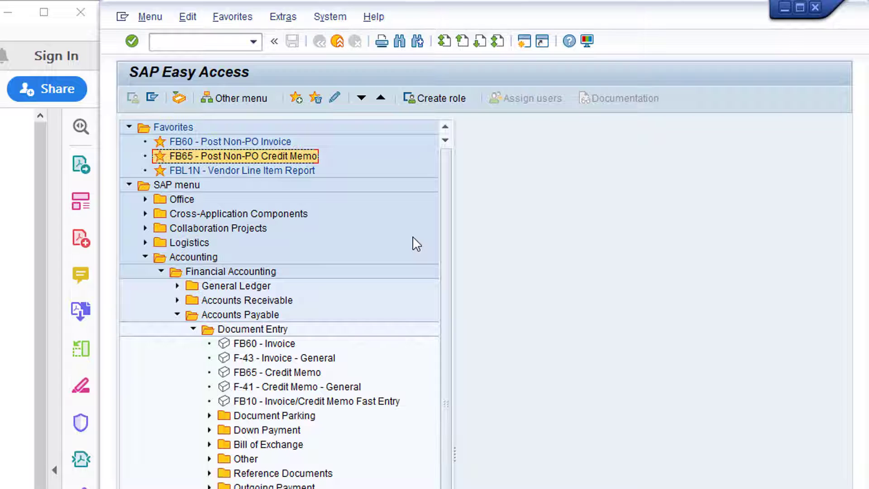
# - Start FB65 from the favorites and pick XYZ Mobile as vendor by searching for the name XYZ*
pyautogui.doubleClick(258, 155)
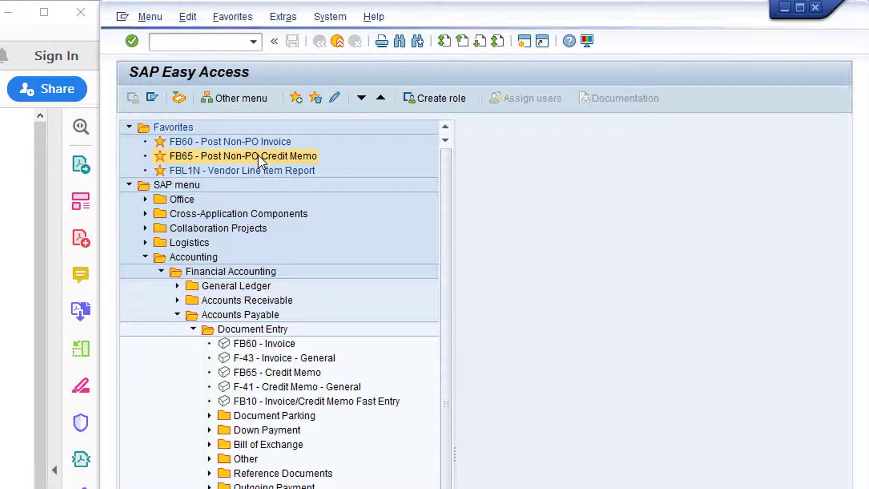
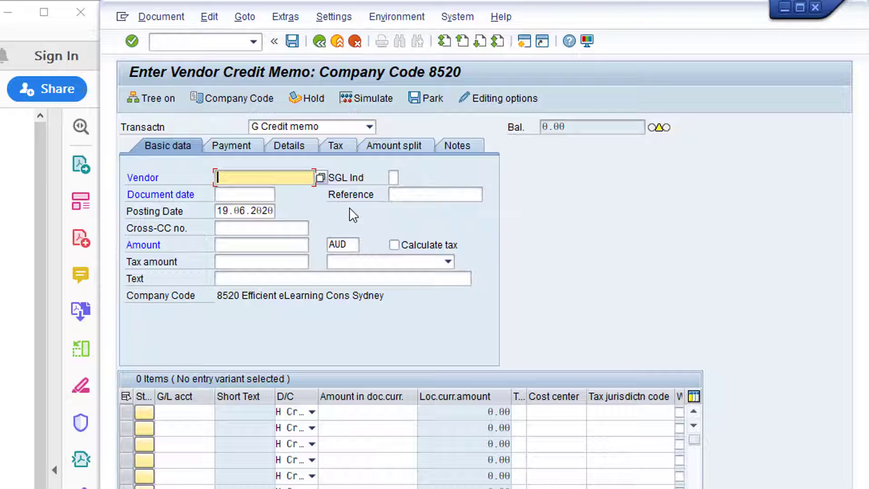
pyautogui.click(321, 178)
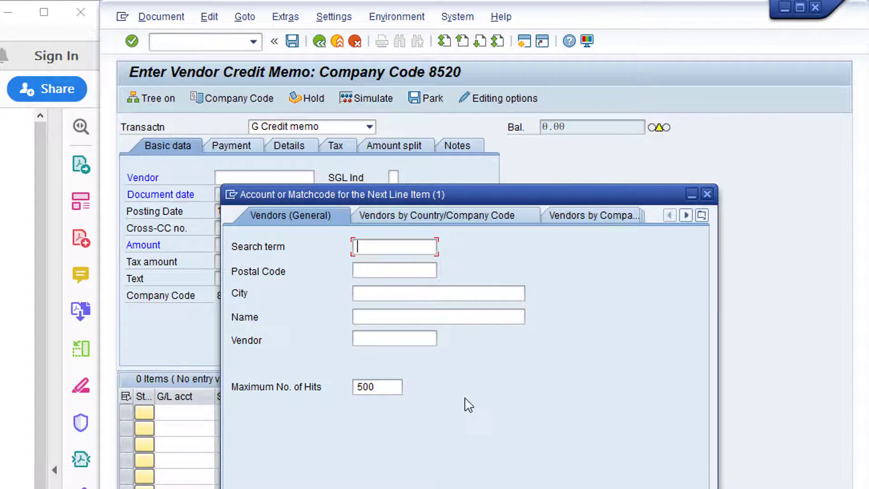
pyautogui.click(381, 316)
pyautogui.write('XYZ*')
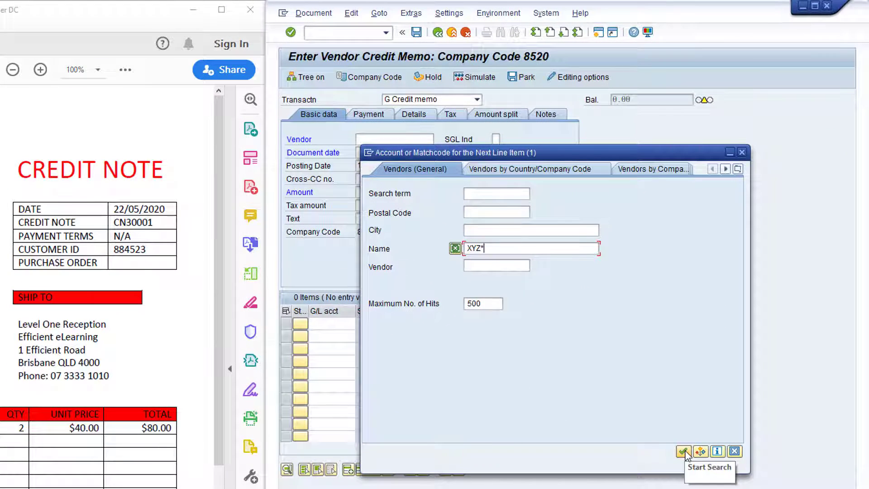
pyautogui.click(683, 451)
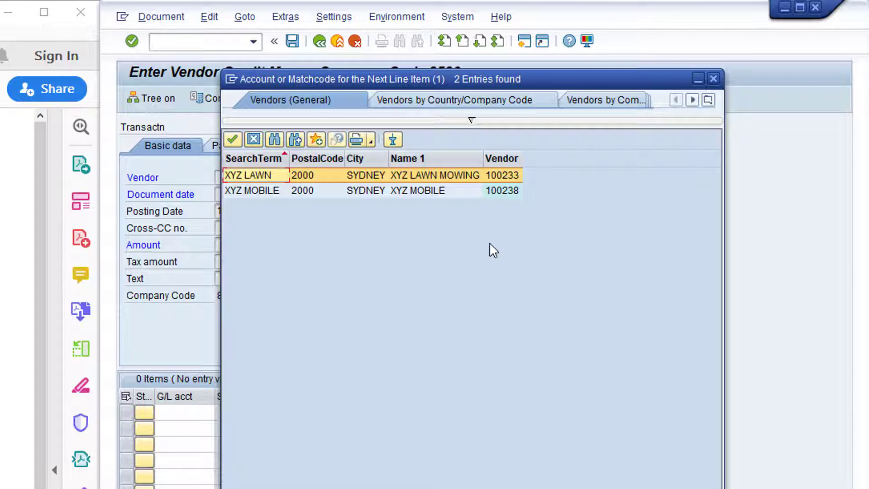
pyautogui.doubleClick(503, 190)
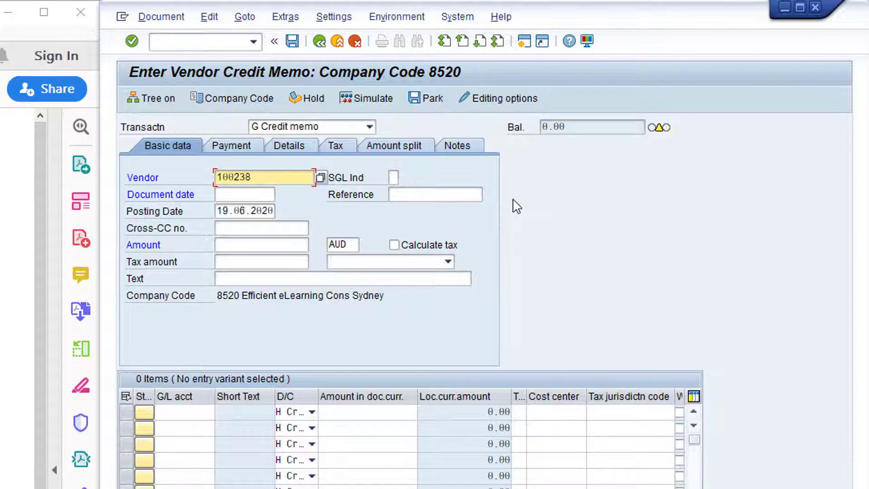
# - Set the credit memo's document date to 22.05.2020 and its reference to CN30001
pyautogui.click(249, 194)
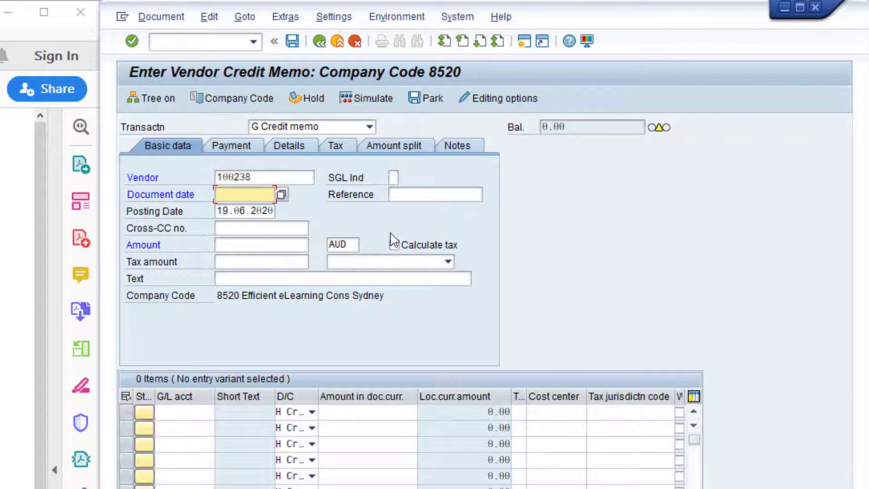
pyautogui.write('22.05.2020')
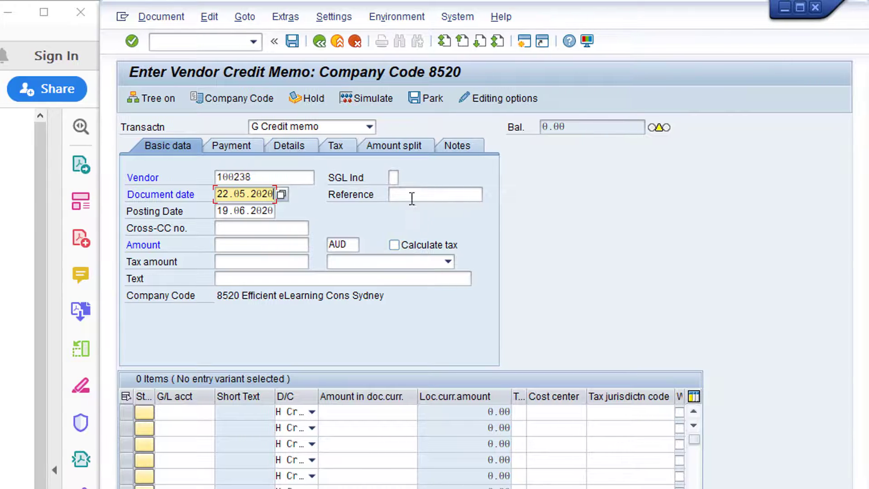
pyautogui.click(412, 195)
pyautogui.write('CN30001')
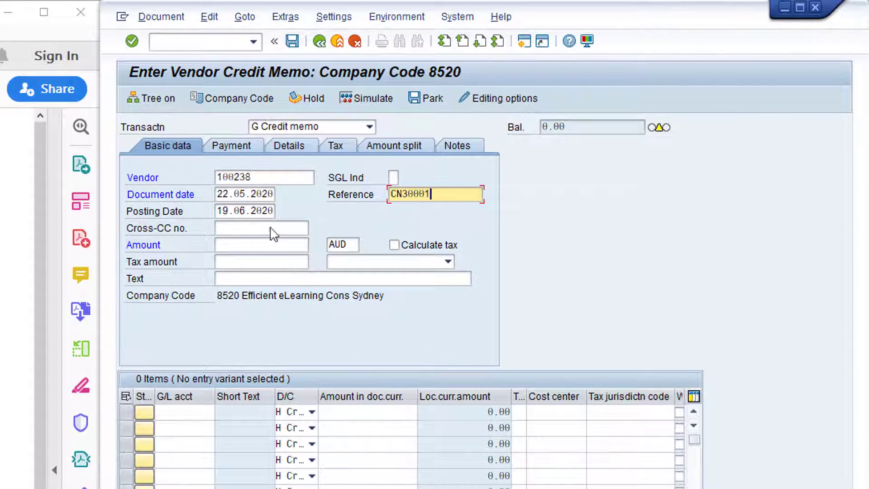
# - Enter an amount of 80.00 and a tax amount of 7.27 with tax code P1 (G.S.T. 10%), and validate the header data
pyautogui.click(259, 245)
pyautogui.write('80.00')
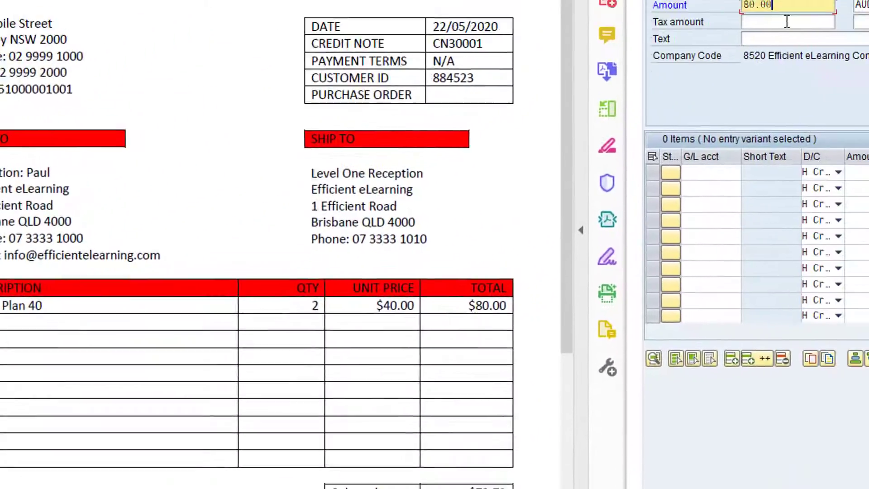
pyautogui.click(441, 179)
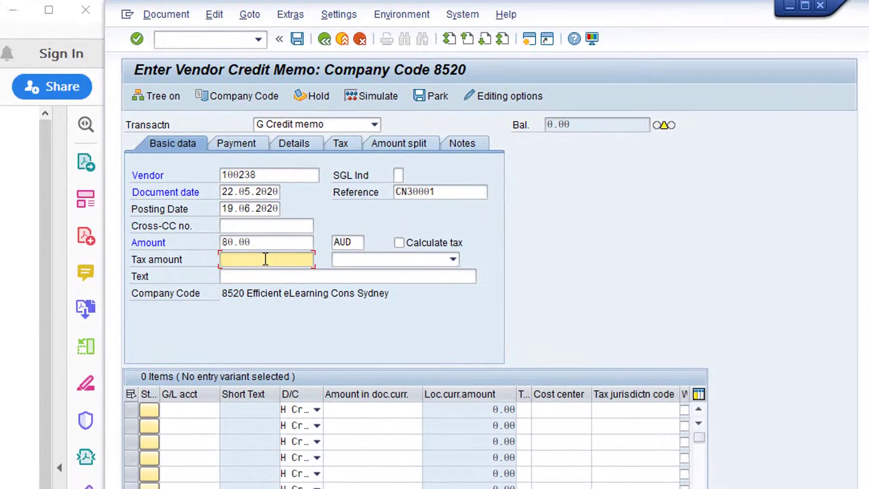
pyautogui.write('7.27')
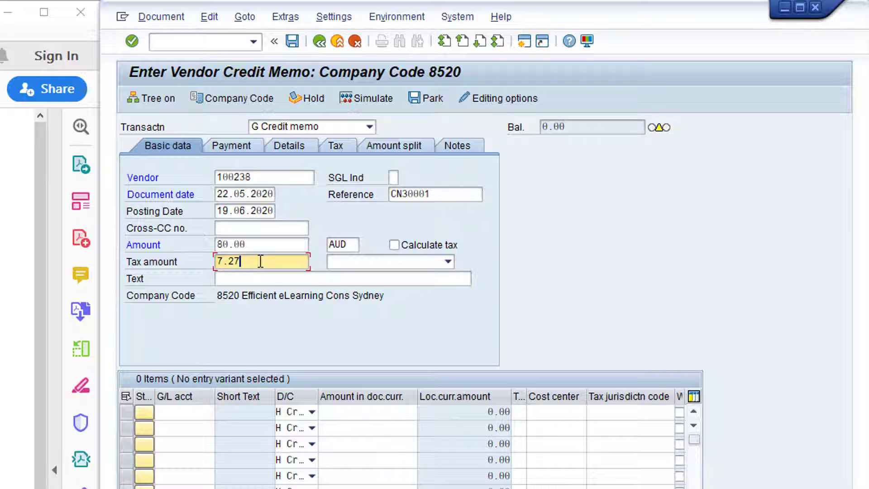
pyautogui.click(448, 262)
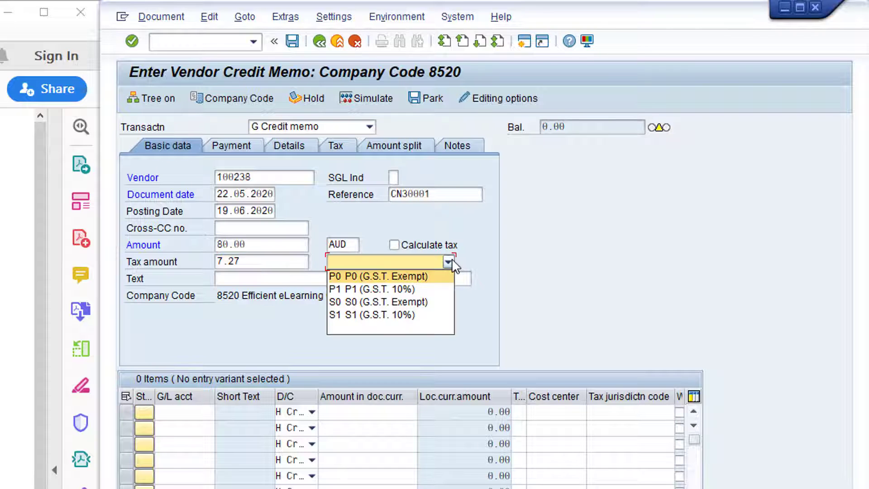
pyautogui.click(435, 289)
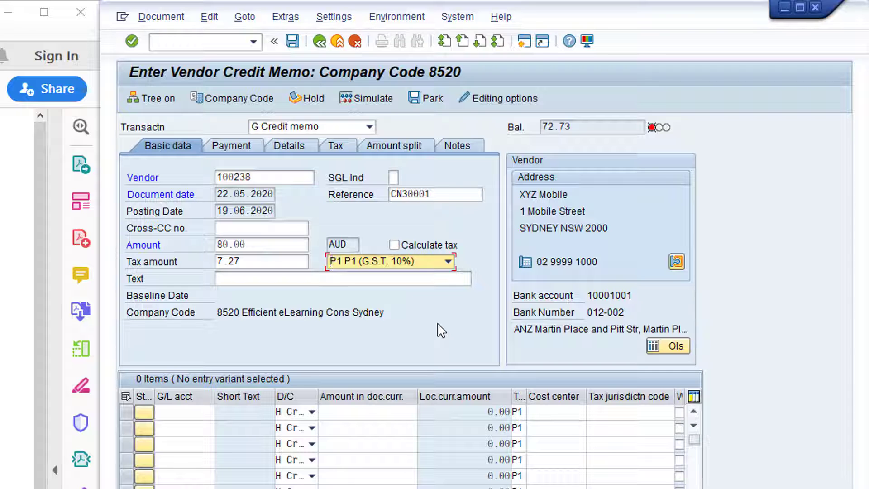
pyautogui.press('Return')
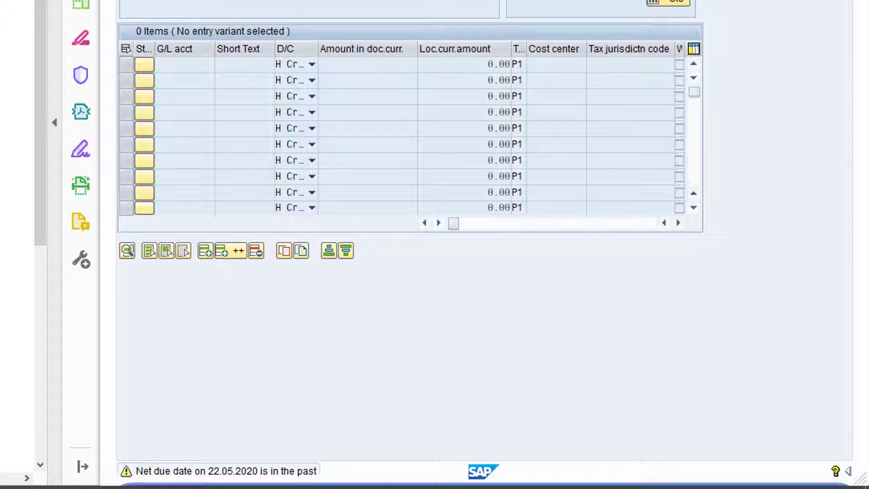
pyautogui.press('Return')
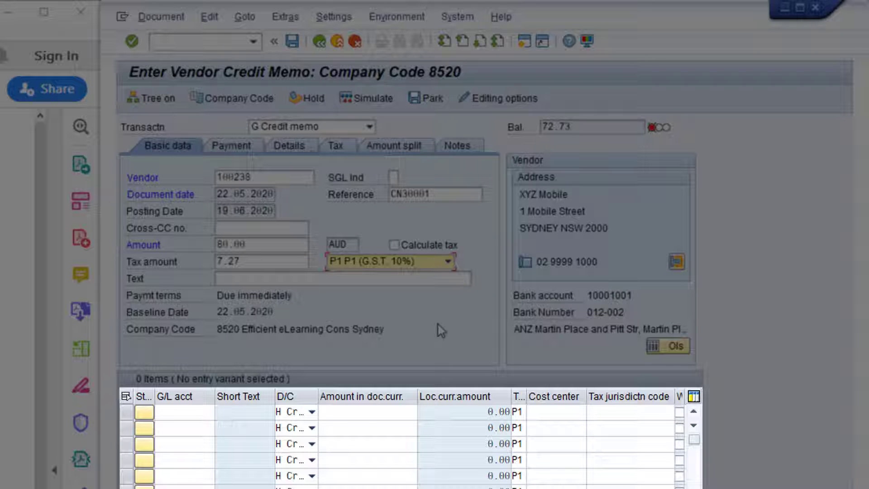
# - Assign the Telephone Rental G/L account to the first line item by searching for Tel*, and enter an amount of 72.73
pyautogui.hotkey('shift', 'Tab')
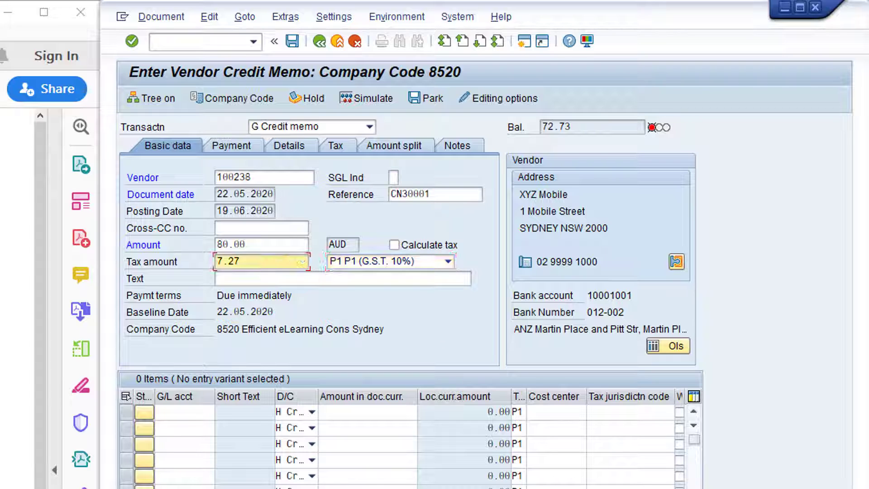
pyautogui.click(194, 412)
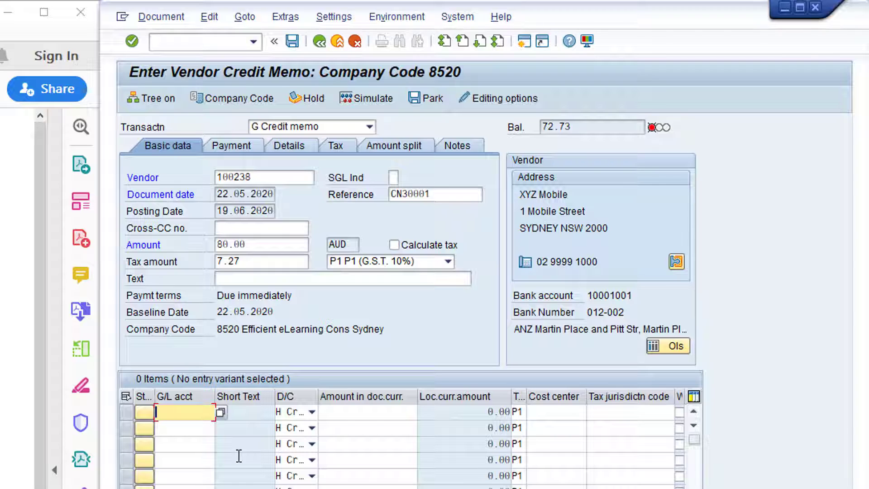
pyautogui.click(222, 411)
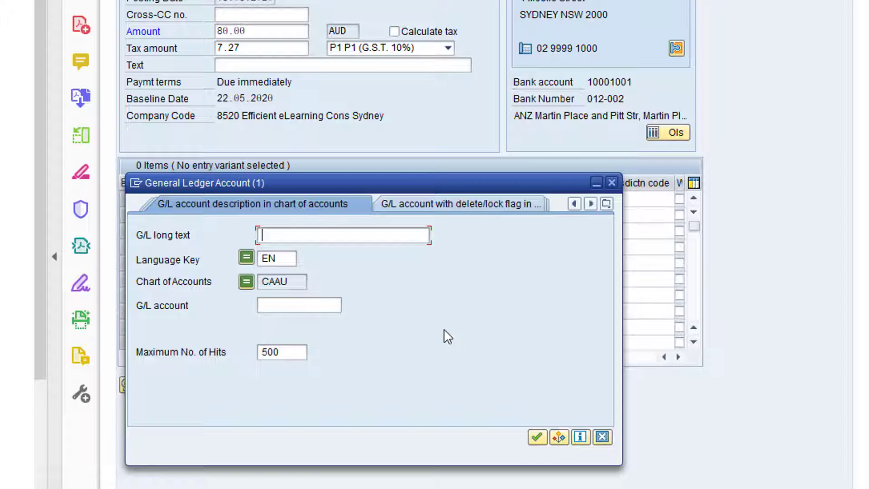
pyautogui.write('Tel*')
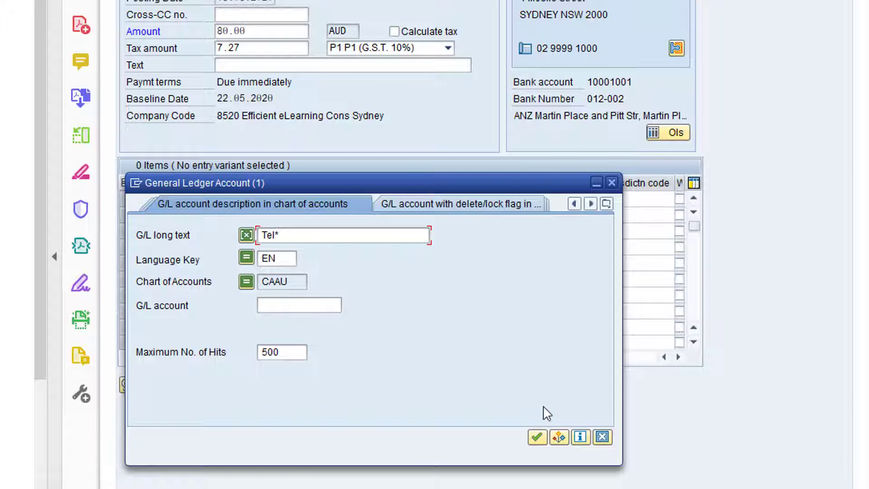
pyautogui.click(542, 435)
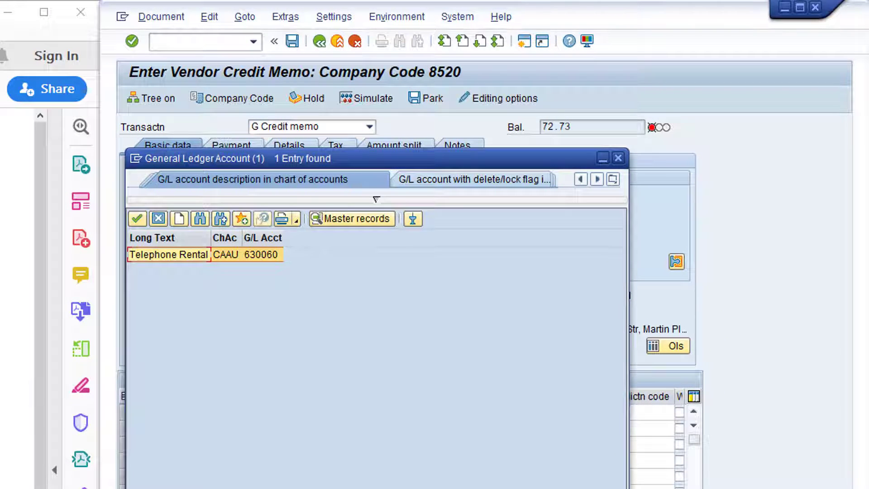
pyautogui.doubleClick(270, 255)
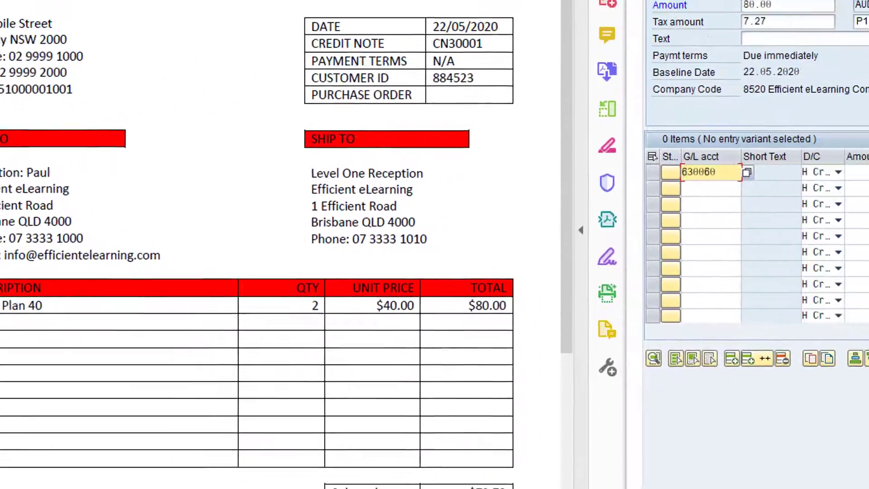
pyautogui.click(858, 172)
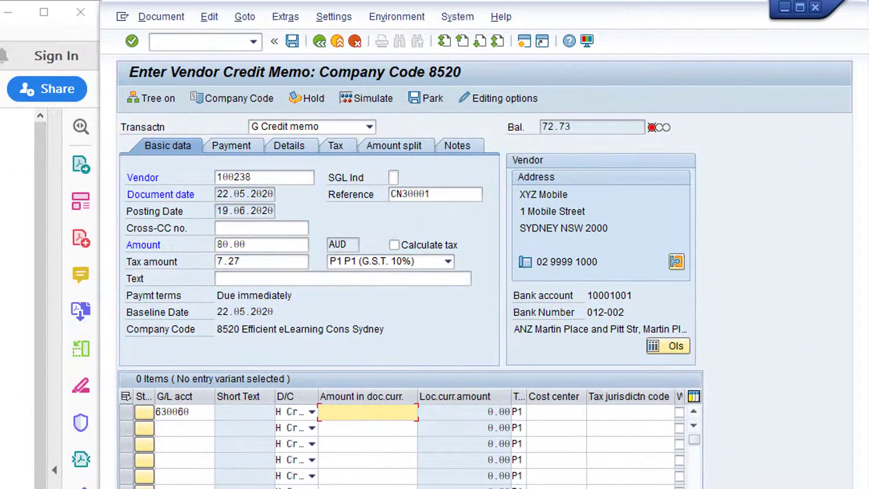
pyautogui.write('72.73')
# - Pick the ADMINISTRATION cost center 85200001 for the first line item by searching for the short text Admin*
pyautogui.click(554, 411)
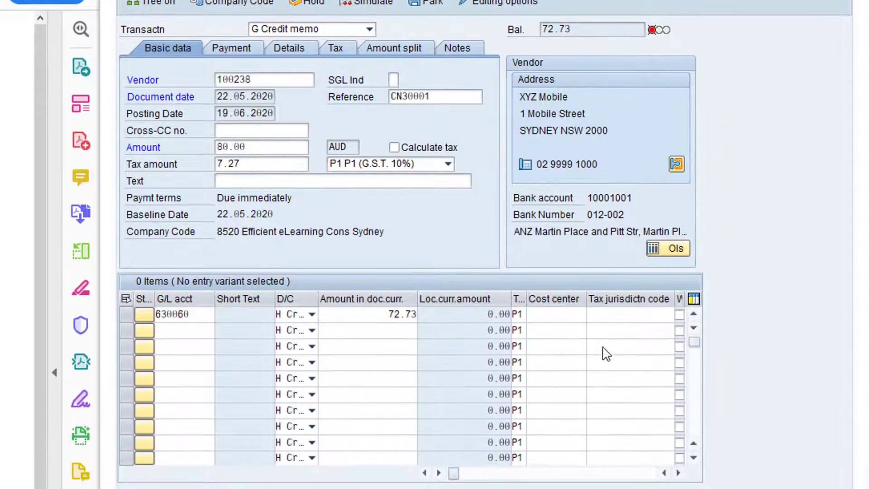
pyautogui.click(592, 413)
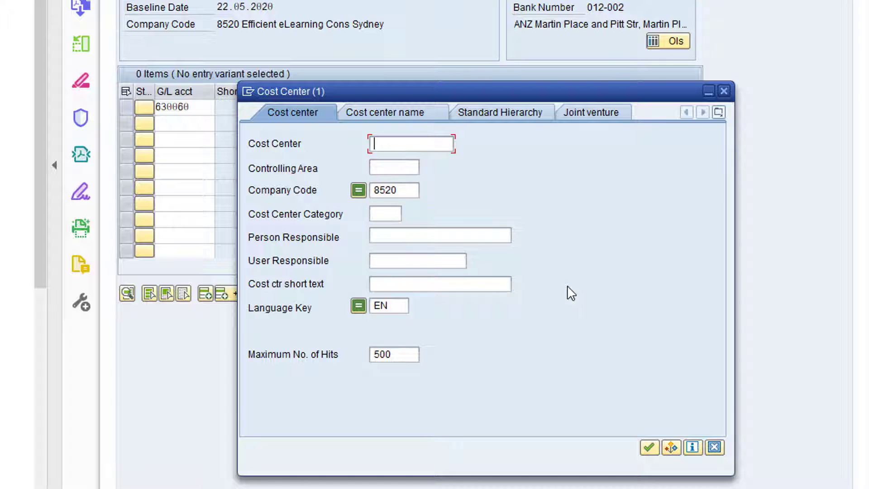
pyautogui.click(435, 283)
pyautogui.write('A')
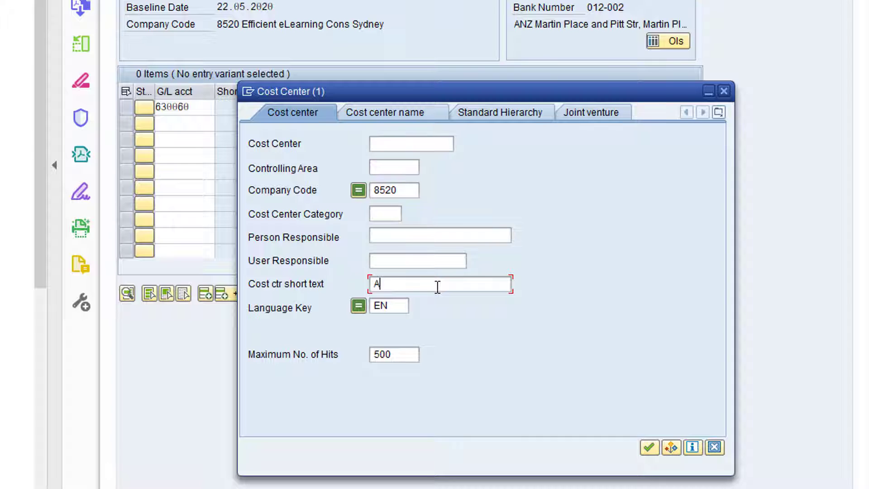
pyautogui.write('dmin*')
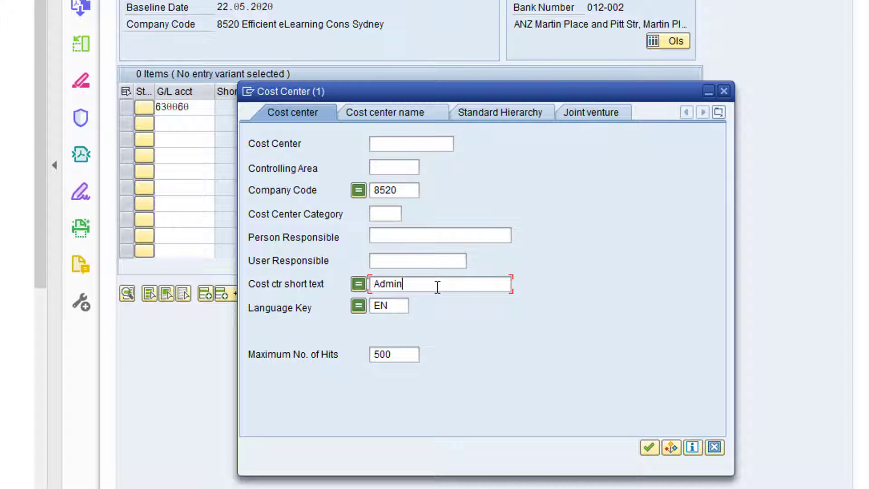
pyautogui.click(650, 448)
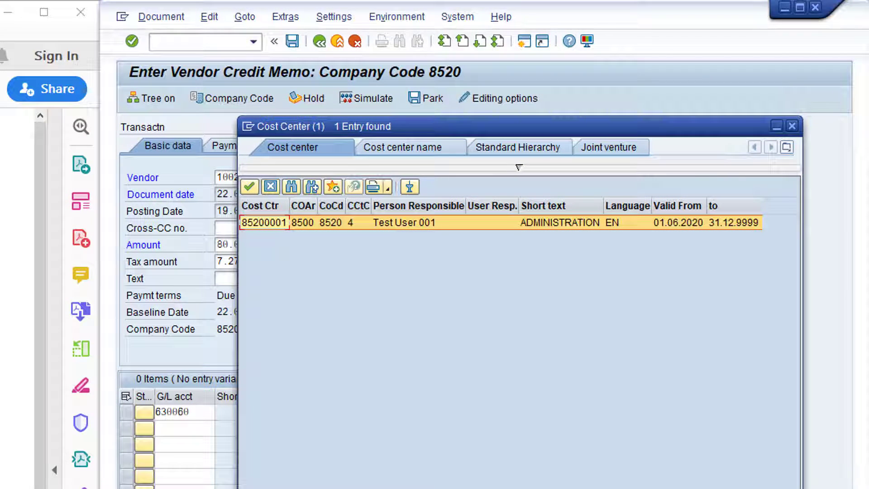
pyautogui.doubleClick(269, 222)
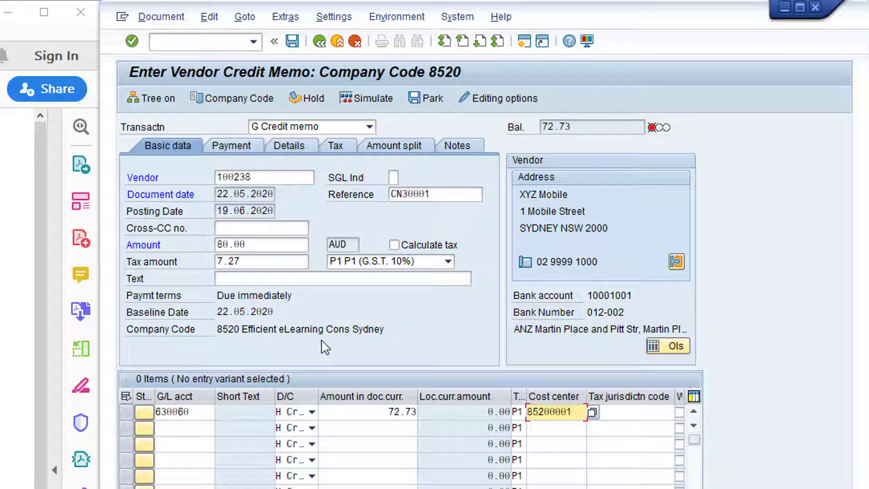
# - Validate and post the credit memo, and return to the SAP Easy Access screen
pyautogui.press('Return')
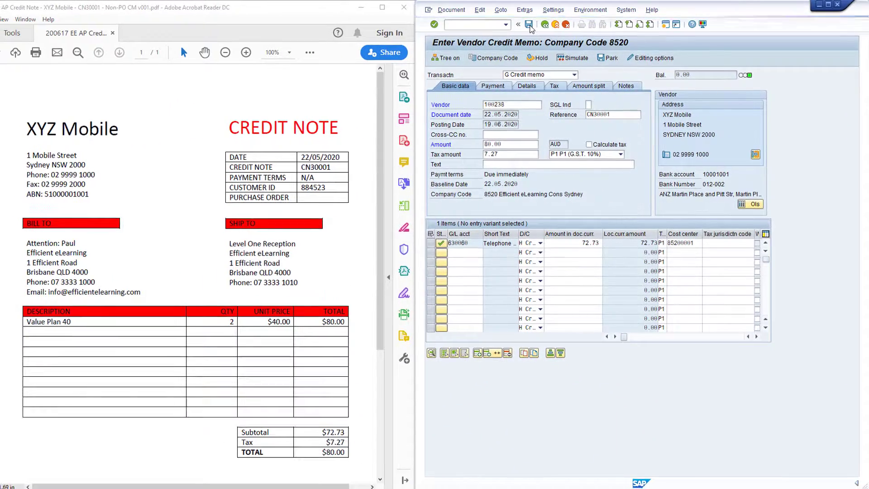
pyautogui.click(327, 41)
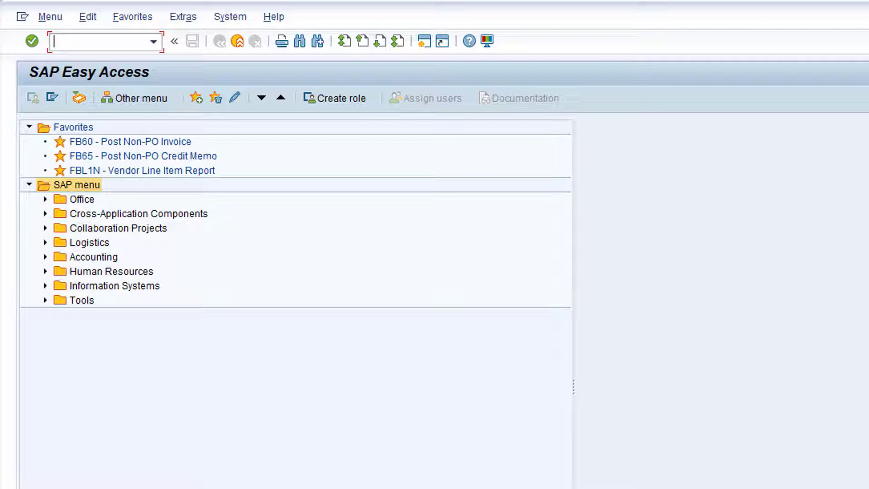
# - Start the FBL1N vendor line item report from the favorites and pick XYZ Mobile as vendor account by searching for the name XYZ*
pyautogui.doubleClick(183, 172)
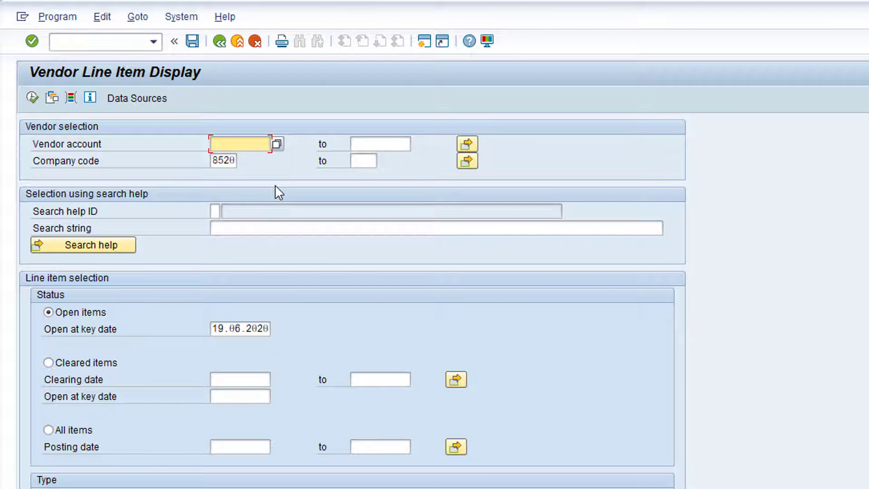
pyautogui.click(277, 144)
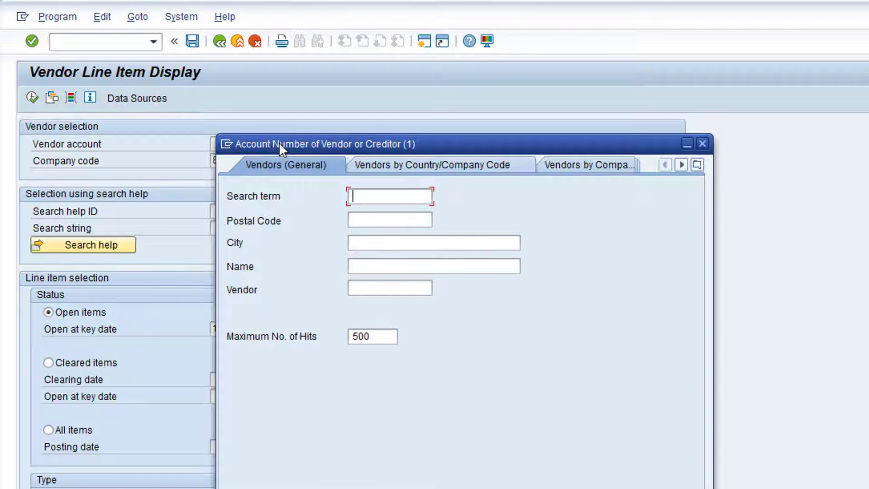
pyautogui.click(377, 268)
pyautogui.write('XYZ*')
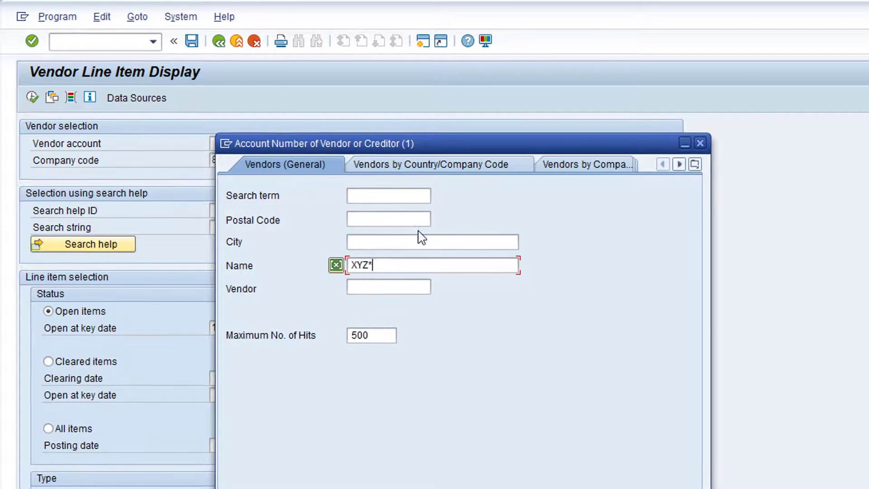
pyautogui.click(509, 420)
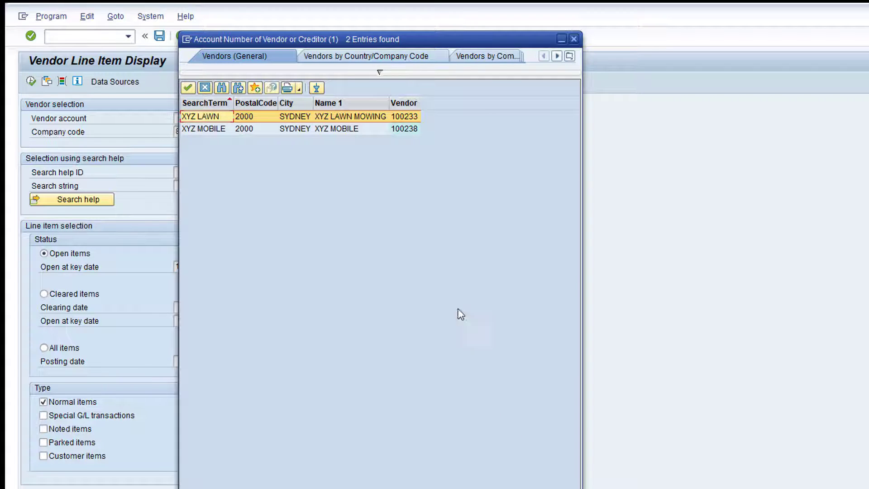
pyautogui.doubleClick(403, 127)
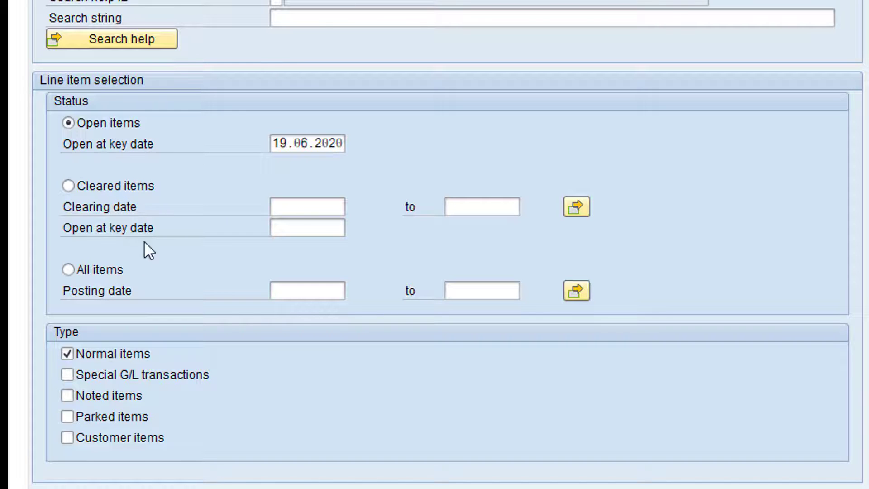
# - Set the line item selection to all items and run the vendor line item report
pyautogui.click(69, 270)
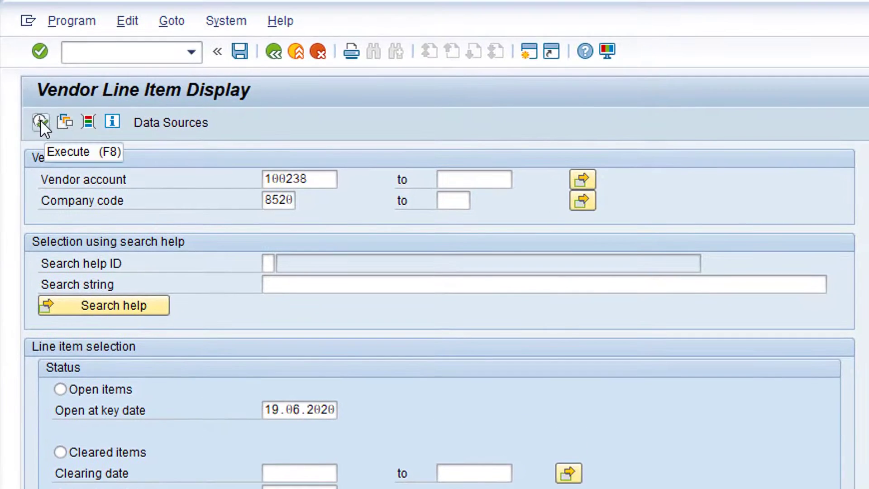
pyautogui.click(41, 115)
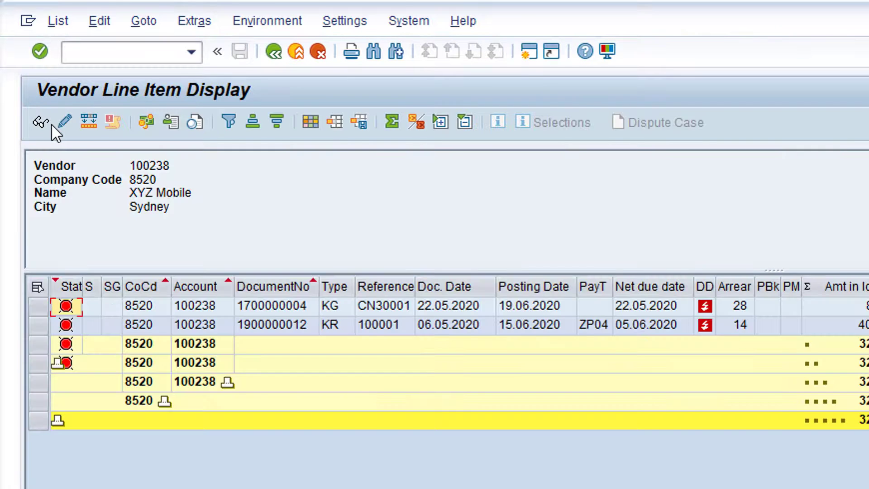